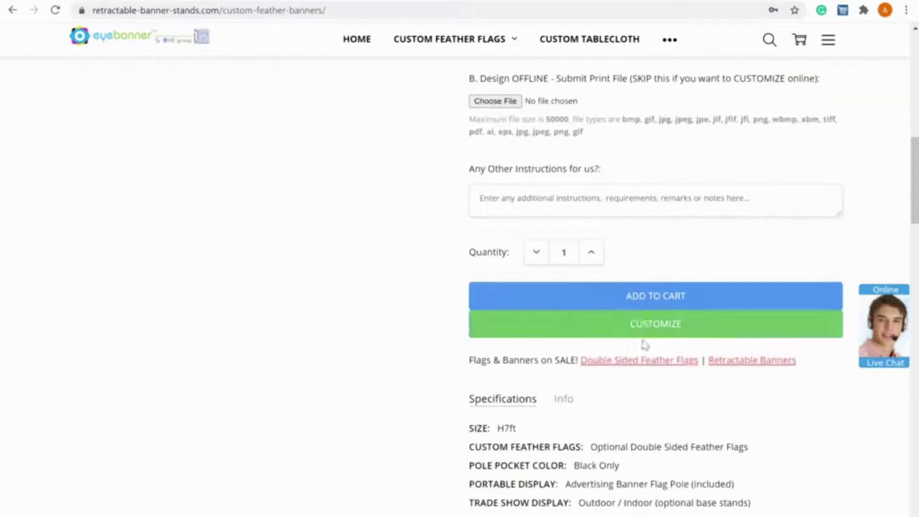
Open the online customizer for the feather flag and set its background colour to bright yellow (RGB 255, 255, 25)
left_click(642, 327)
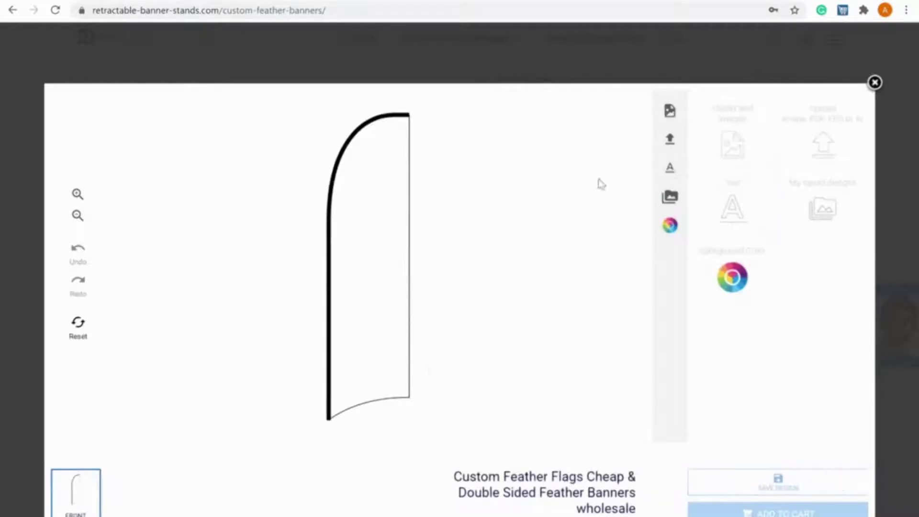
left_click(672, 228)
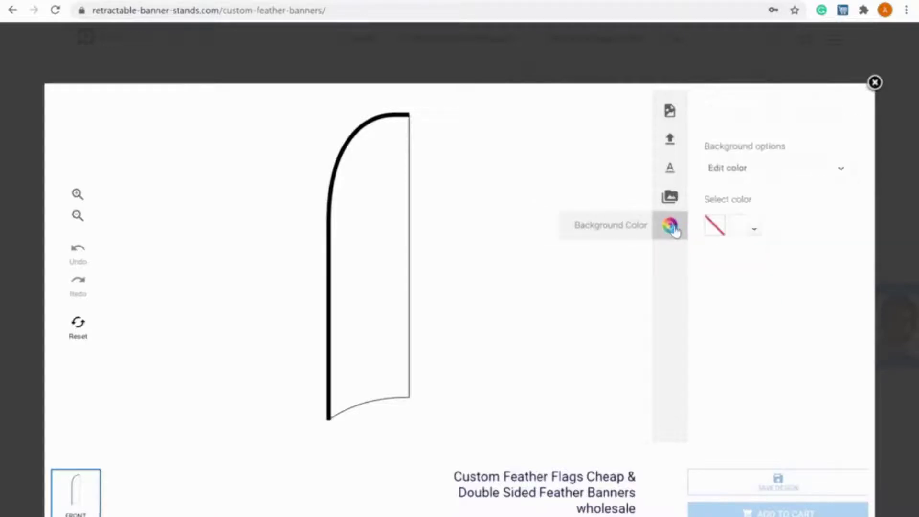
left_click(753, 230)
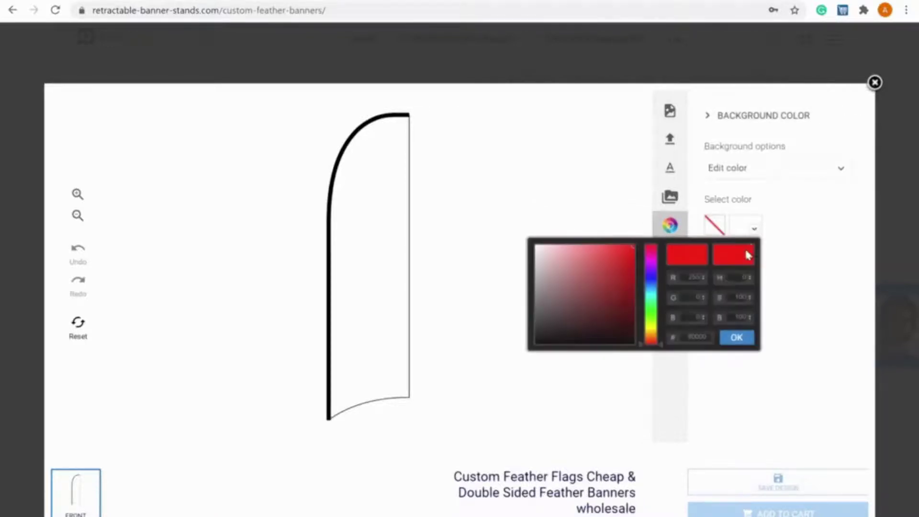
left_click_drag(651, 337, 651, 327)
left_click_drag(616, 240, 593, 241)
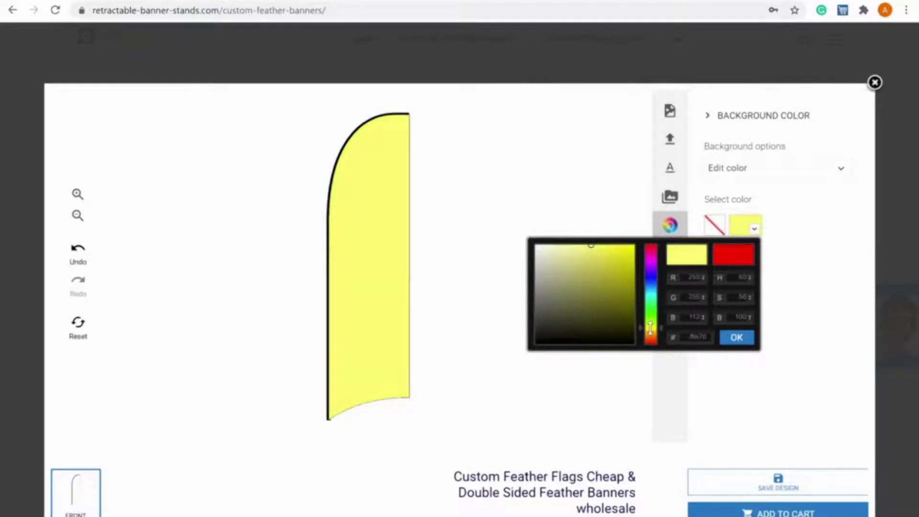
left_click_drag(649, 329, 653, 327)
mouse_move(614, 256)
left_mouse_down()
mouse_move(615, 240)
mouse_move(631, 244)
left_mouse_up()
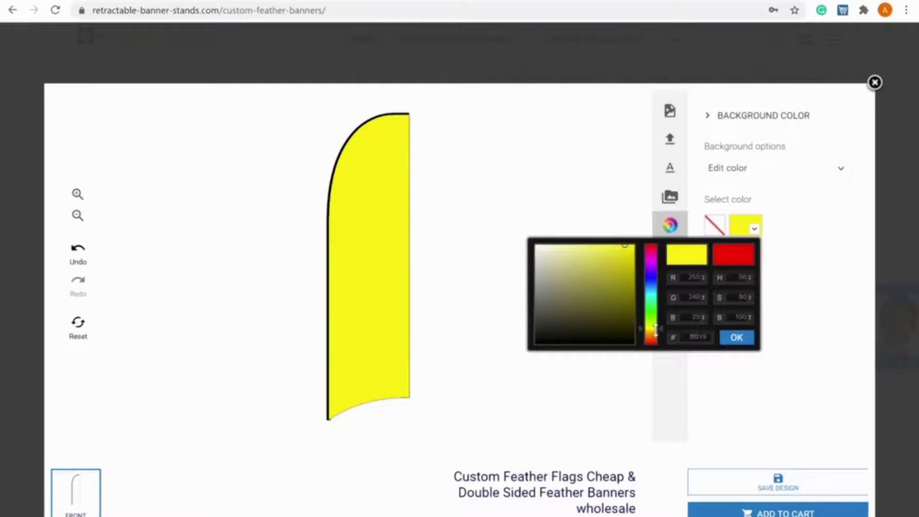
left_click_drag(655, 330, 655, 327)
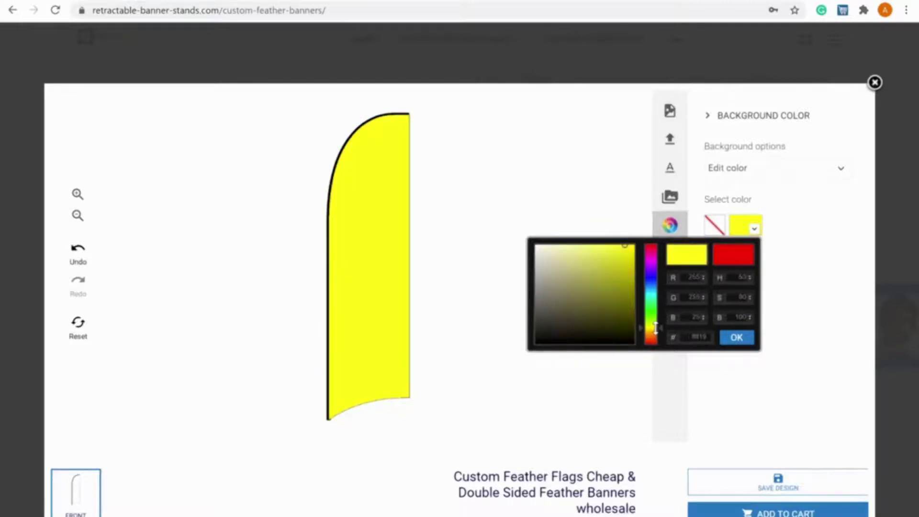
left_click(736, 337)
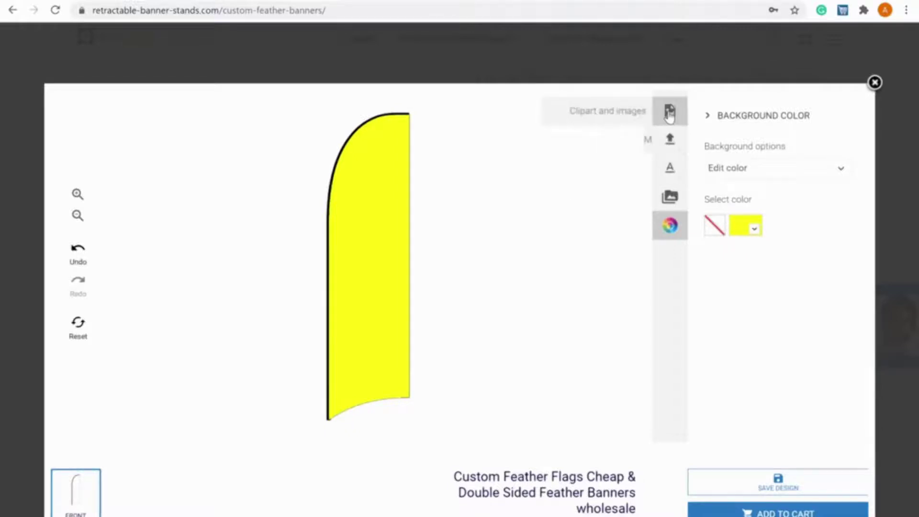
Upload the logo-icecream image from the device and place it near the top of the flag
left_click(669, 145)
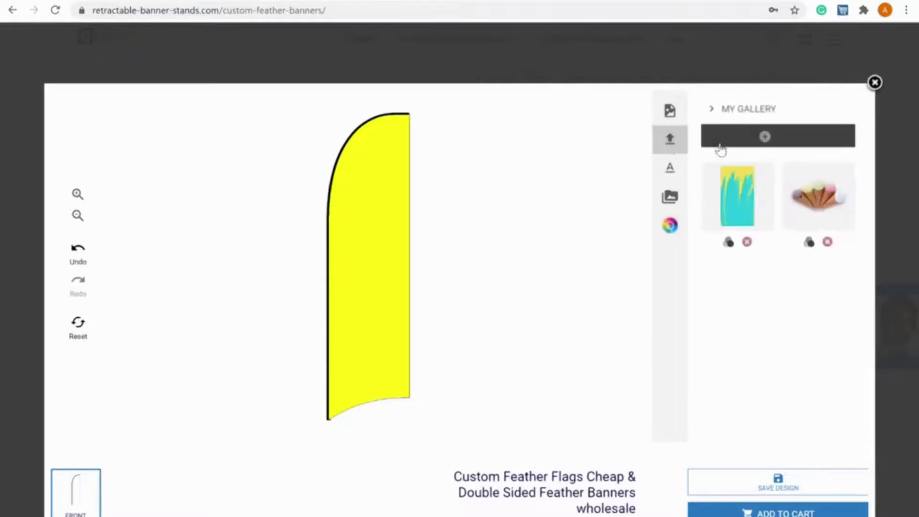
left_click(754, 143)
left_click(723, 197)
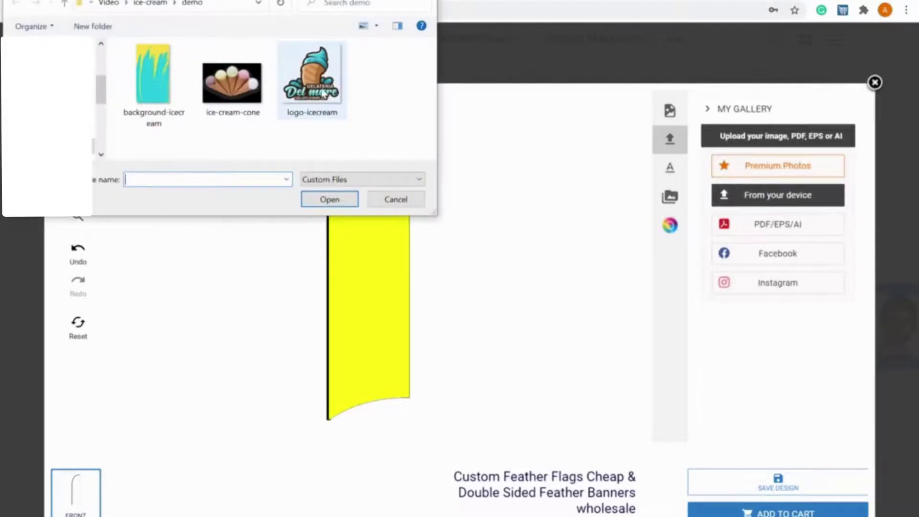
double_click(324, 91)
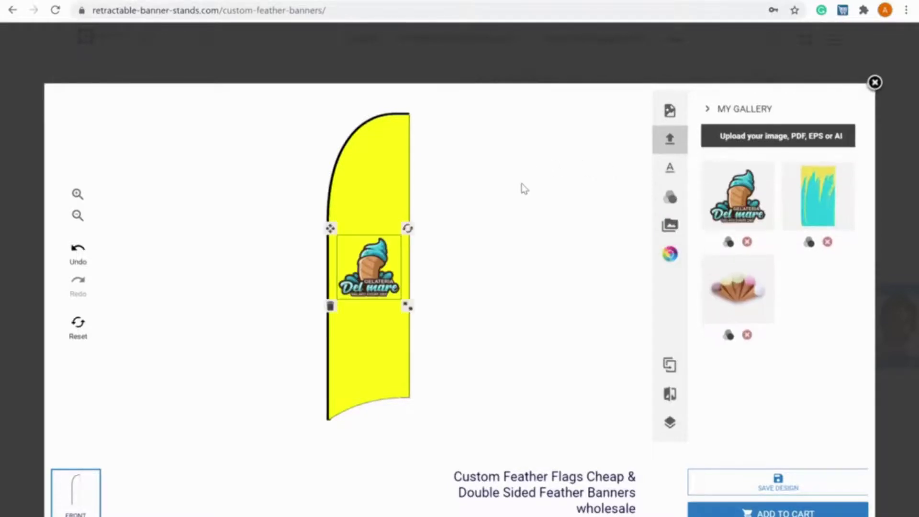
left_click_drag(372, 267, 373, 155)
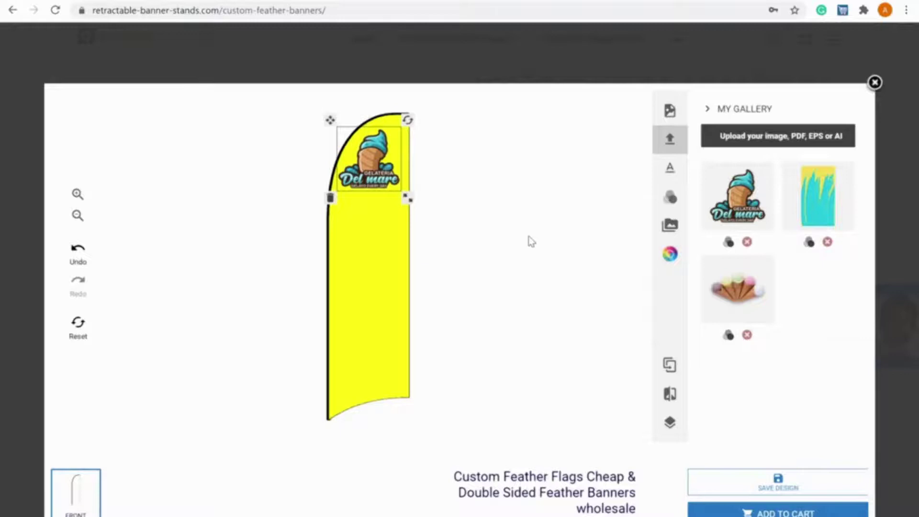
Add the ice cream cone picture from the gallery, rotate it upright, enlarge it and move it up against the logo
left_click(752, 288)
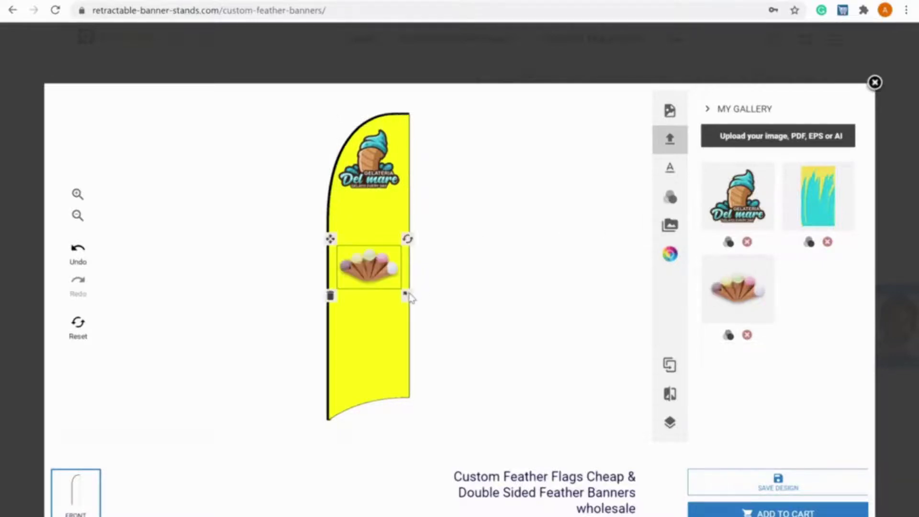
left_click_drag(408, 238, 347, 211)
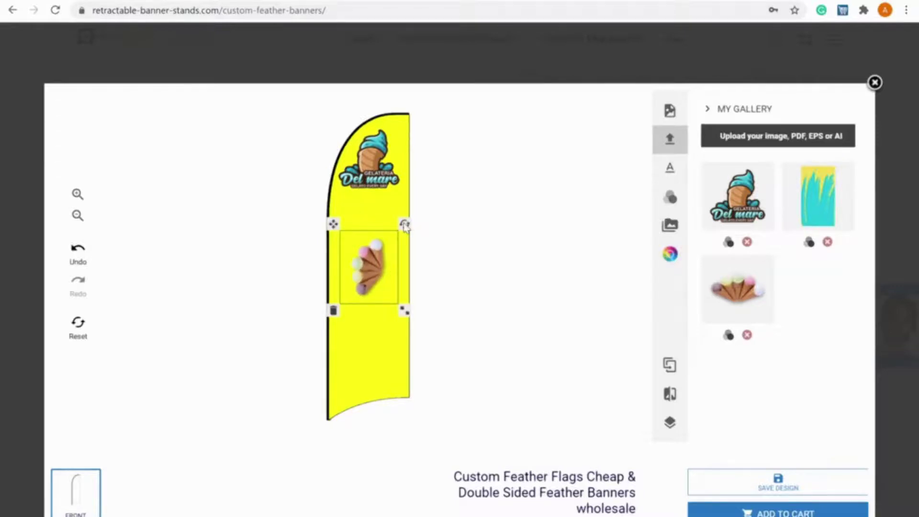
left_click_drag(404, 225, 416, 222)
left_click_drag(405, 313, 437, 345)
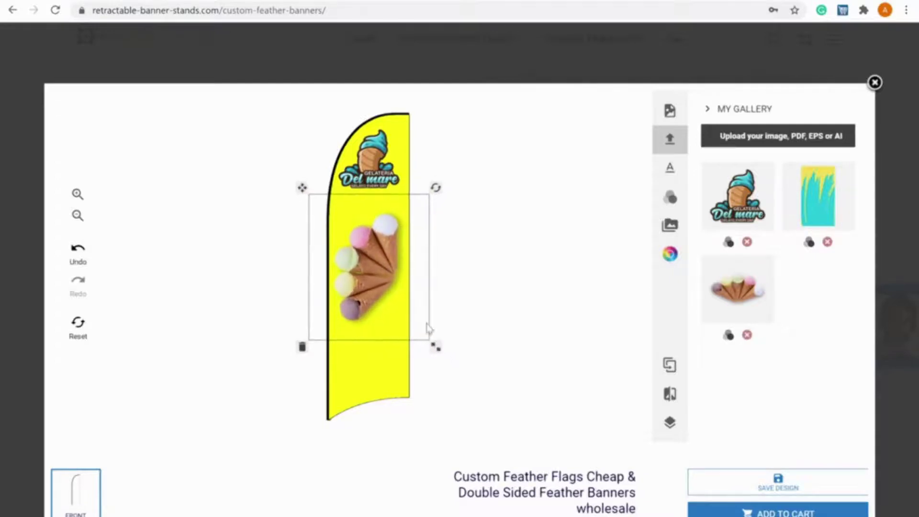
left_click_drag(382, 292, 382, 254)
Send the ice cream cone picture backward so that it sits behind the logo
mouse_move(676, 395)
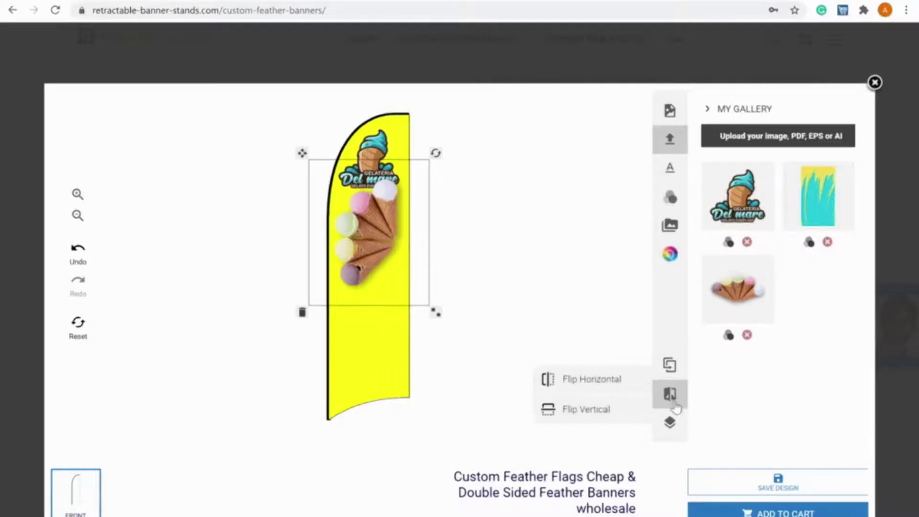
mouse_move(670, 422)
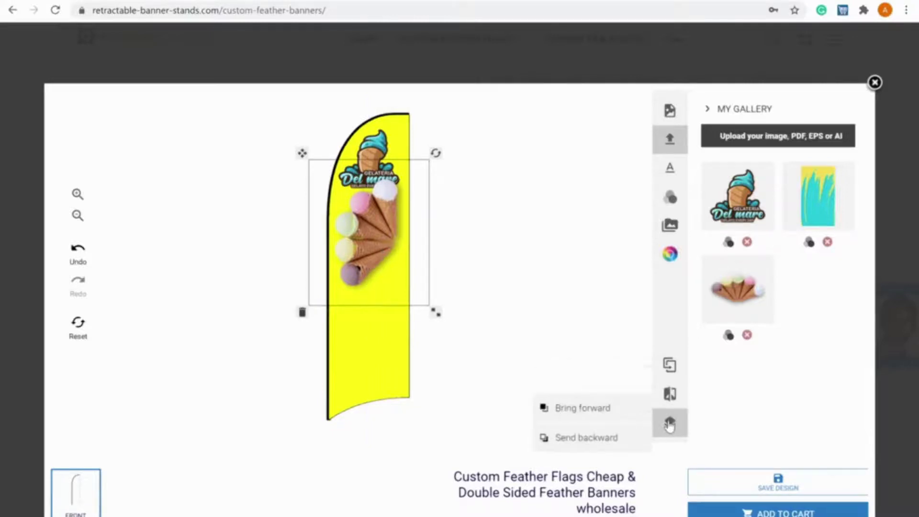
left_click(620, 438)
left_click(540, 275)
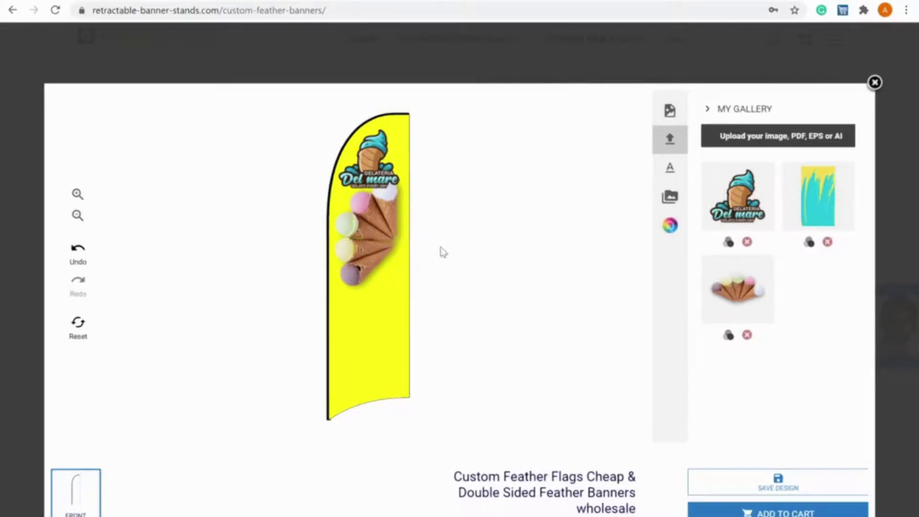
Enlarge the ice cream cone picture slightly and shift it a little down and right to fill the flag's width
left_click(378, 244)
left_click_drag(435, 313, 447, 327)
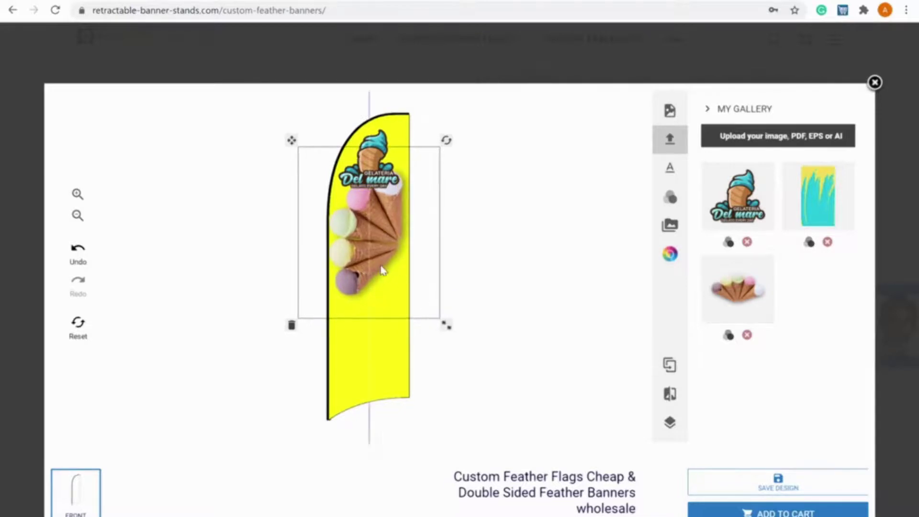
left_click_drag(381, 265, 384, 271)
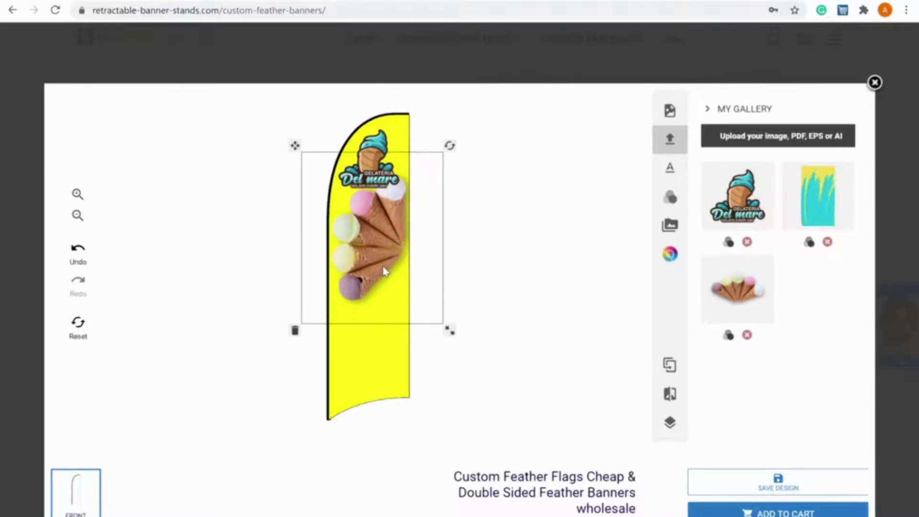
left_click(500, 283)
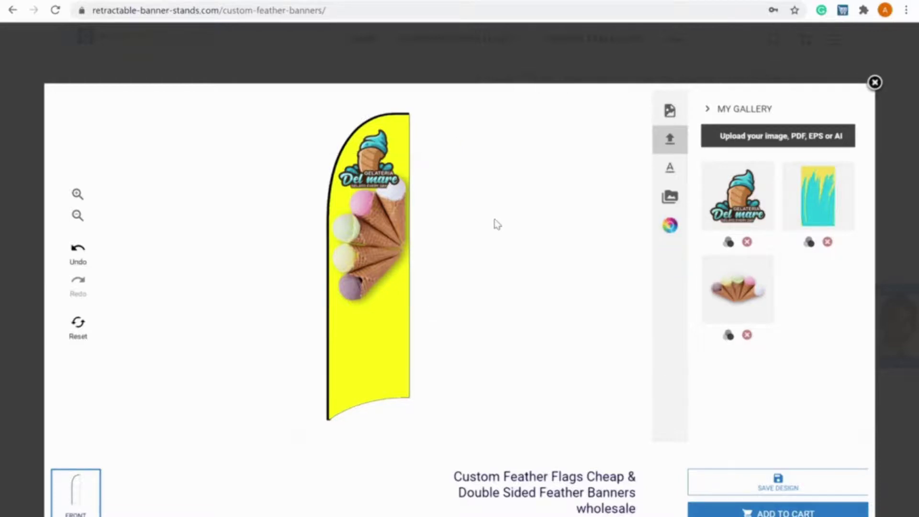
Add the three-line text "Buy 1 / Get 1 / FREE!" in the Permanent Marker font
left_click(664, 171)
left_click(738, 221)
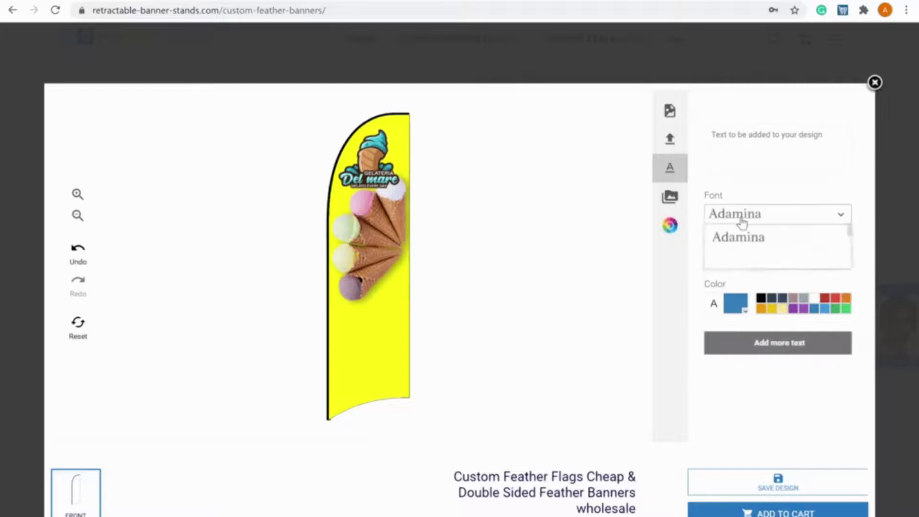
scroll(747, 323, "down", 10)
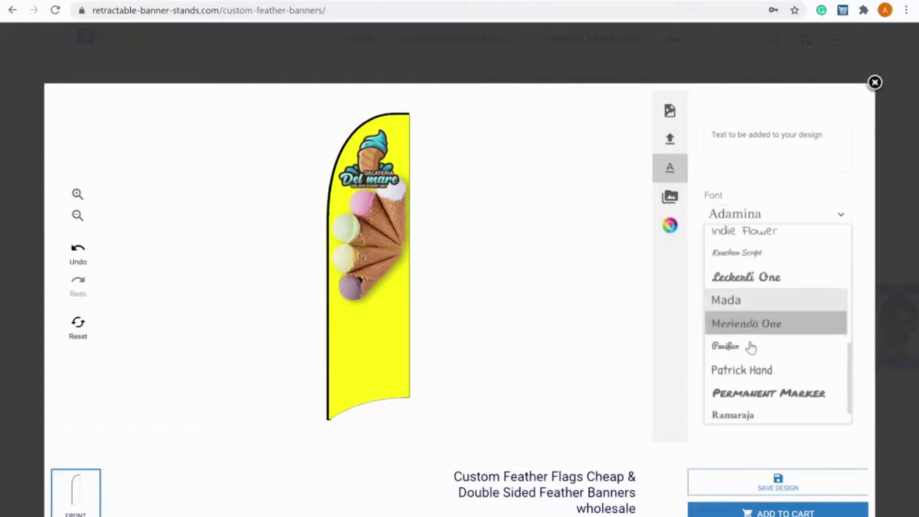
left_click(749, 391)
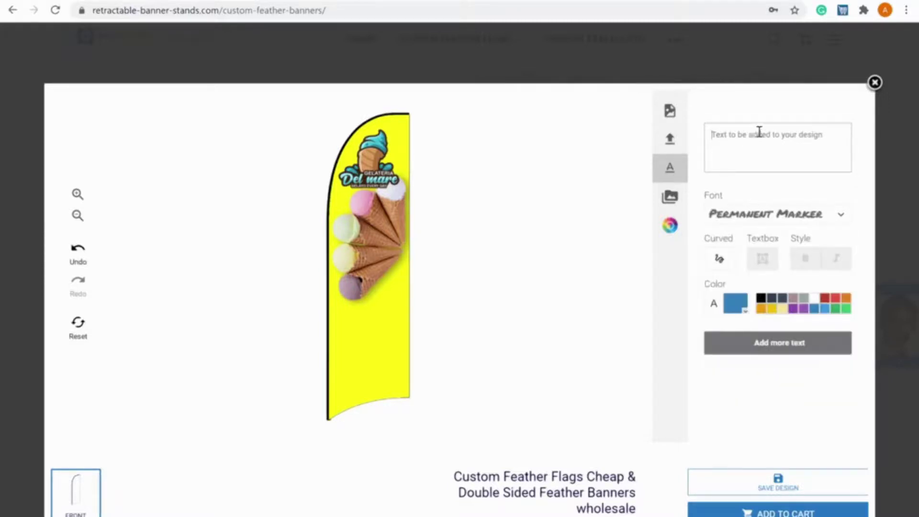
type("Buy1")
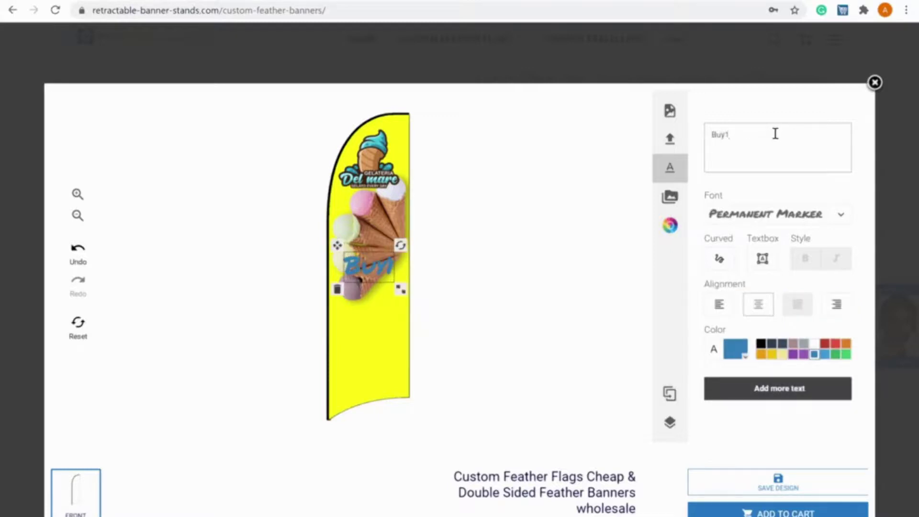
key("BackSpace")
type("1")
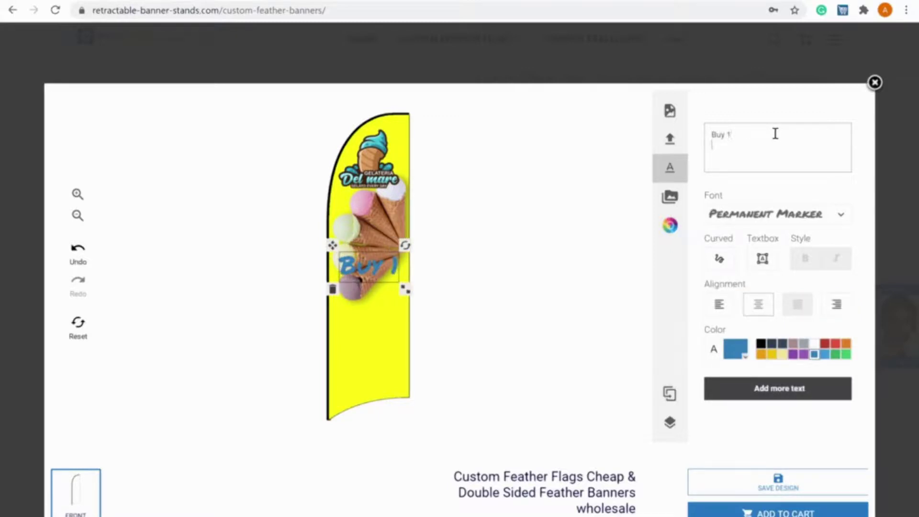
key("Return")
type("Get 1 ")
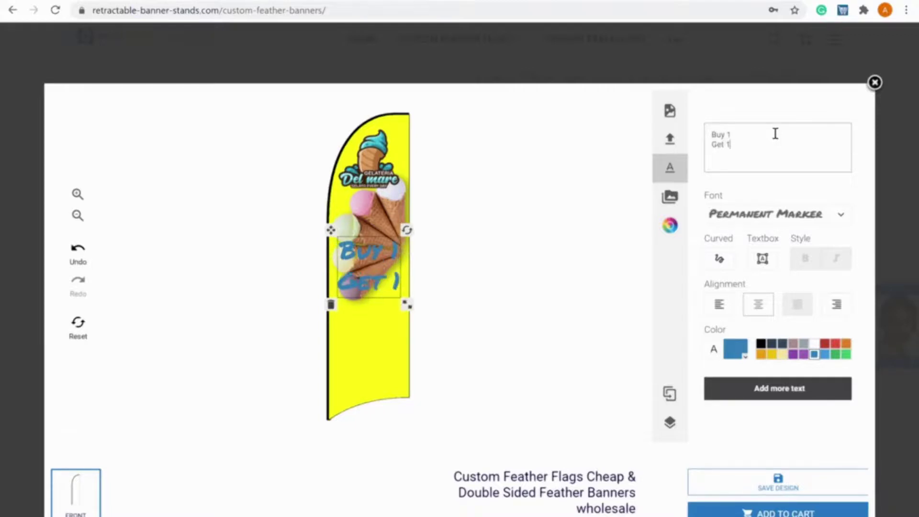
type("FREE!")
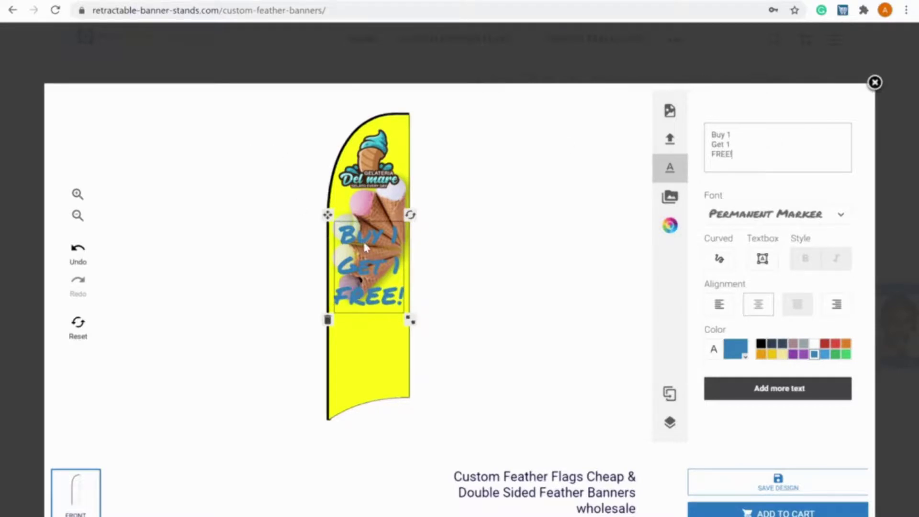
Move the offer text below the ice cream cones and colour it white
left_click_drag(362, 240, 365, 331)
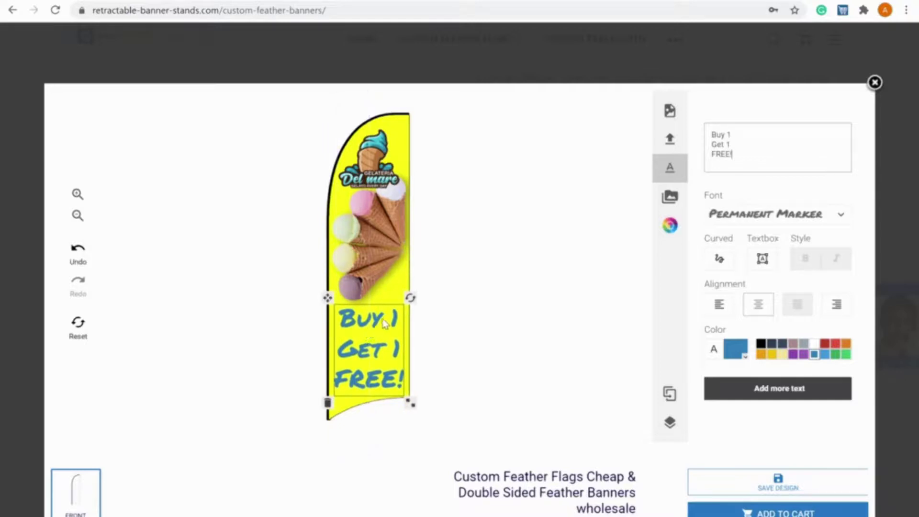
left_click(813, 347)
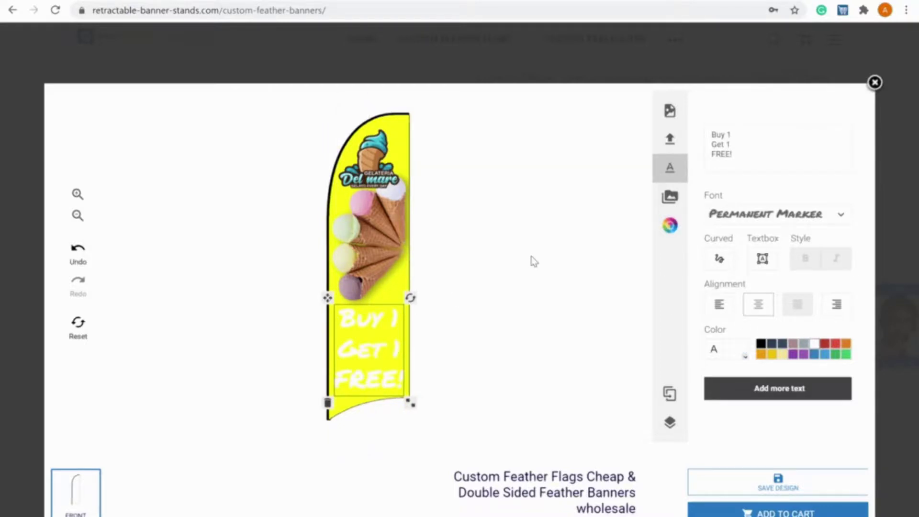
left_click(487, 282)
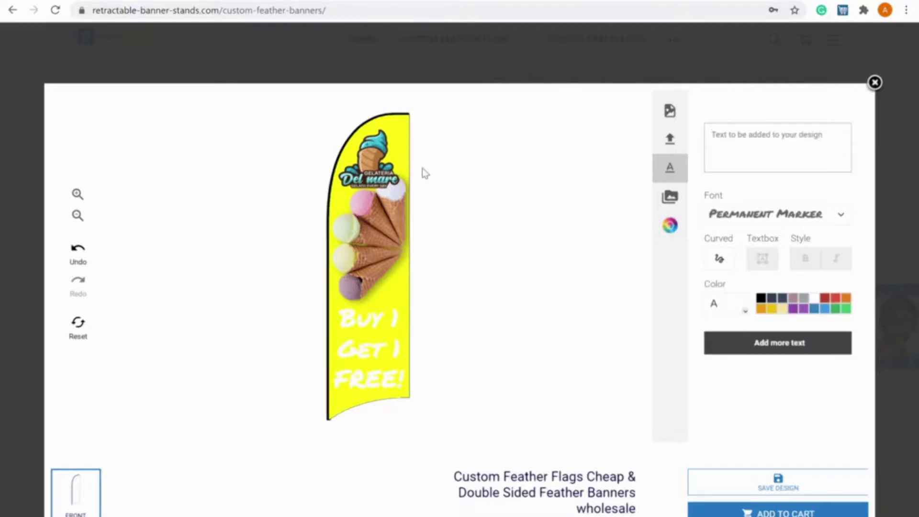
Add the yellow and turquoise paint-stroke image from the gallery, then enlarge and position it to cover the whole flag
left_click(670, 138)
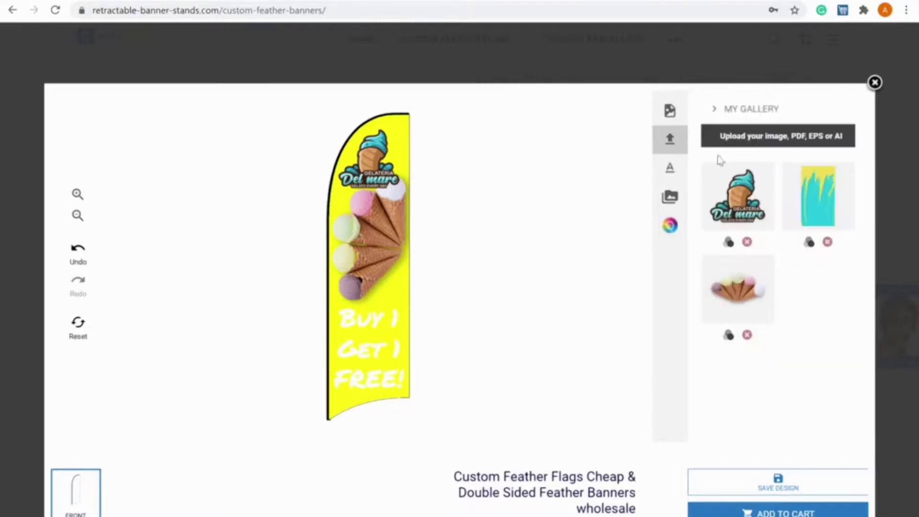
left_click(828, 191)
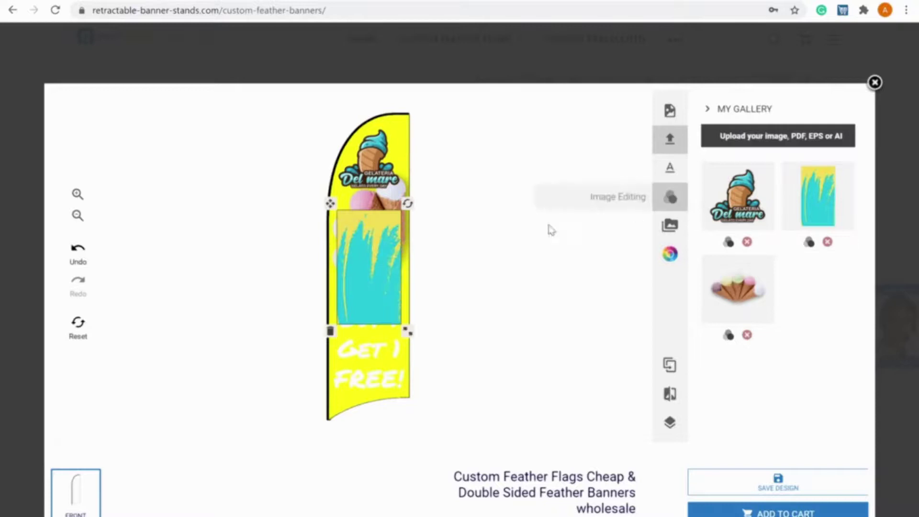
left_click_drag(407, 334, 464, 409)
left_click_drag(391, 309, 349, 301)
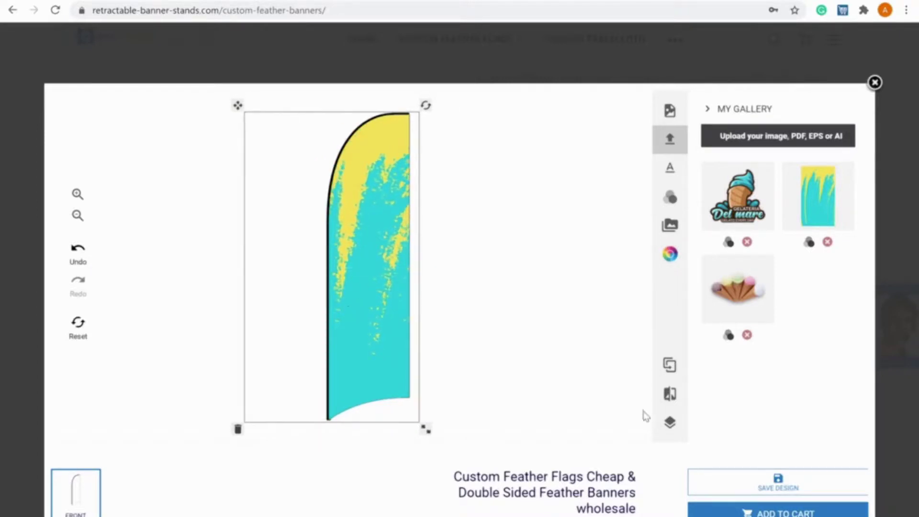
Send the paint-stroke image backward behind the logo, cones and text, and nudge it slightly left
left_click(669, 423)
left_click(611, 438)
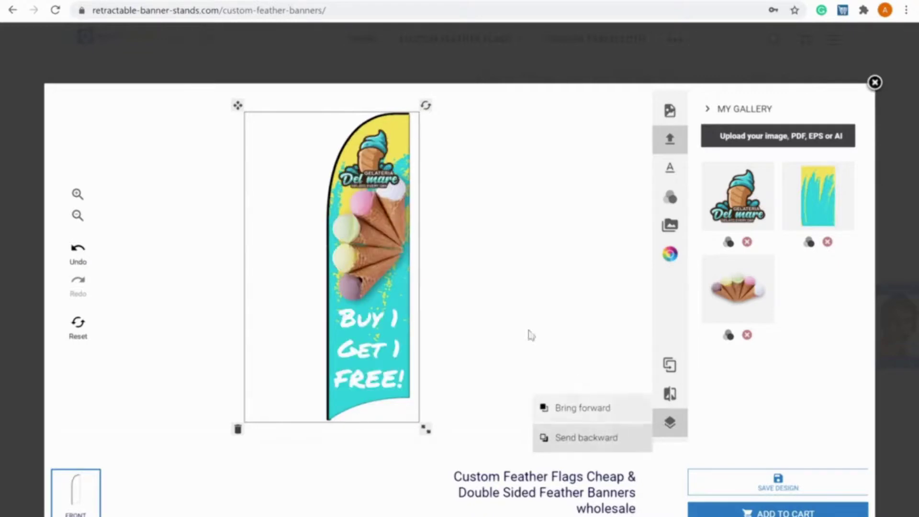
mouse_move(404, 297)
left_mouse_down()
mouse_move(439, 294)
mouse_move(388, 292)
mouse_move(401, 296)
left_mouse_up()
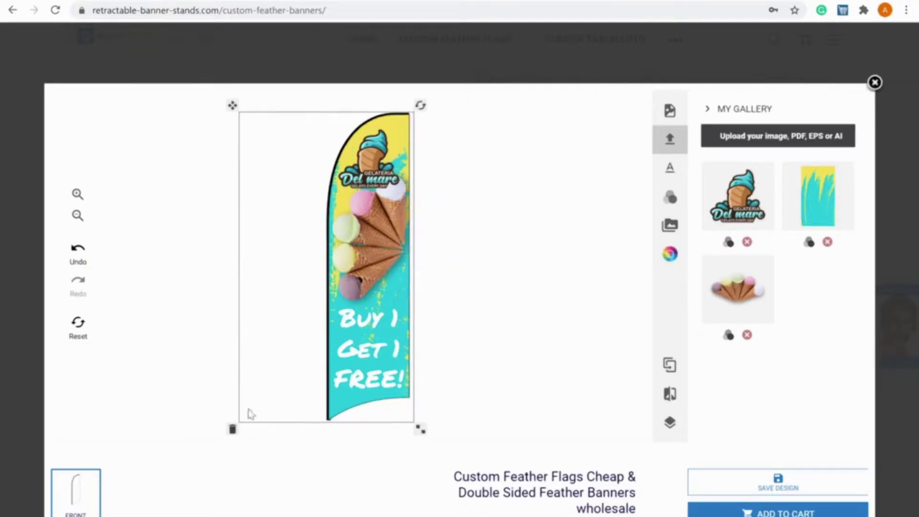
Enlarge the paint-stroke background and shift it down so its upper edge sits just above the flag's top
left_click_drag(421, 434, 449, 449)
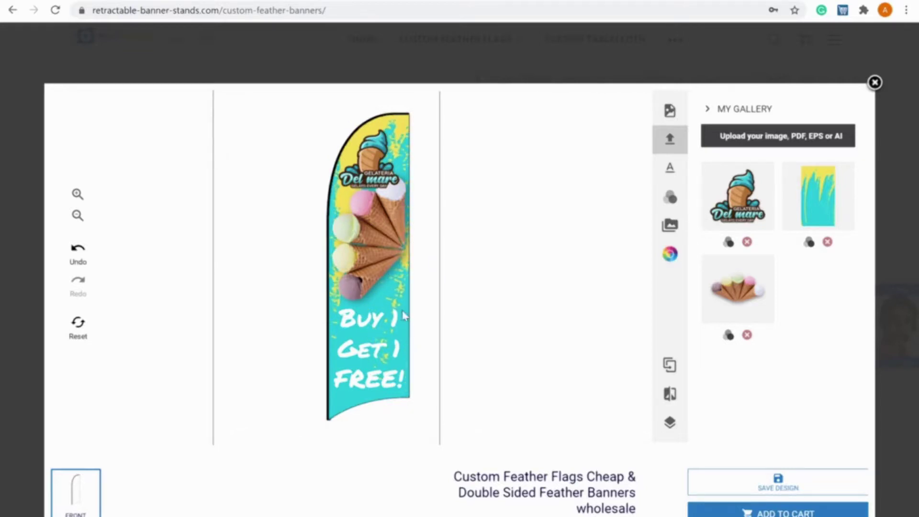
left_click_drag(402, 301, 400, 302)
left_click_drag(396, 338, 394, 344)
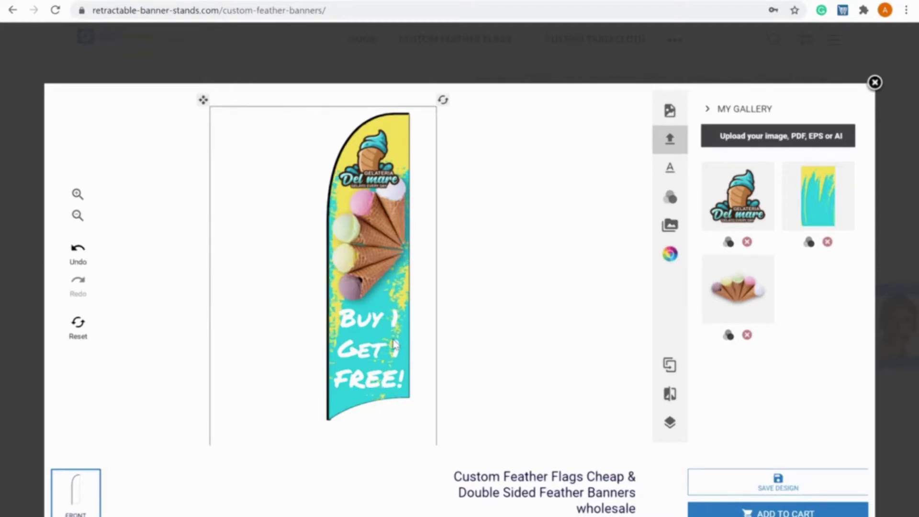
Scale the ice cream cones picture down slightly and centre it between the logo and the offer text
left_click(373, 234)
left_click_drag(450, 330, 438, 321)
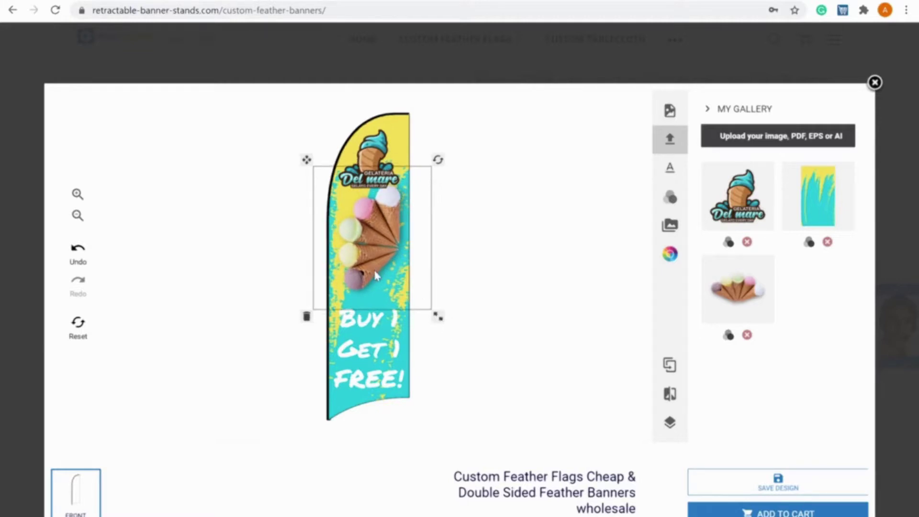
left_click_drag(375, 275, 376, 280)
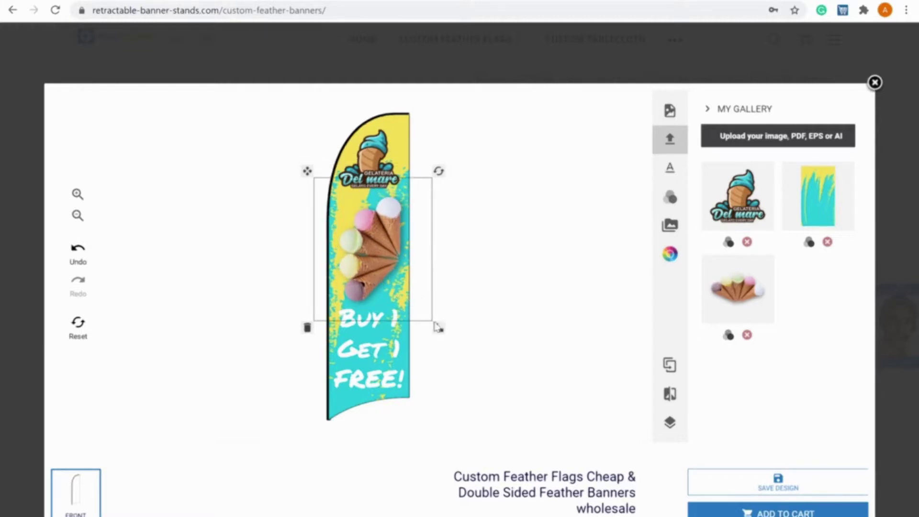
left_click_drag(439, 328, 441, 332)
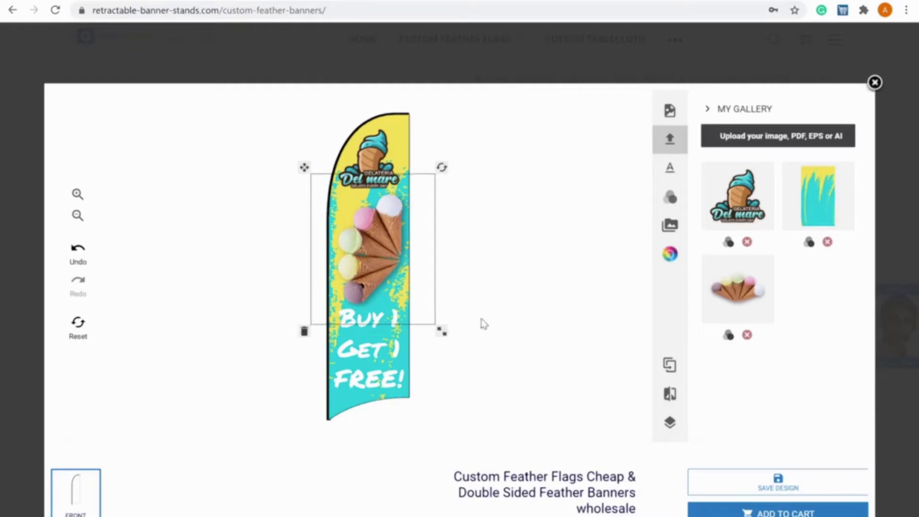
Save the flag design under the name "Demo Customization - Ice Cream" and acknowledge the temporary-save warning
left_click(794, 481)
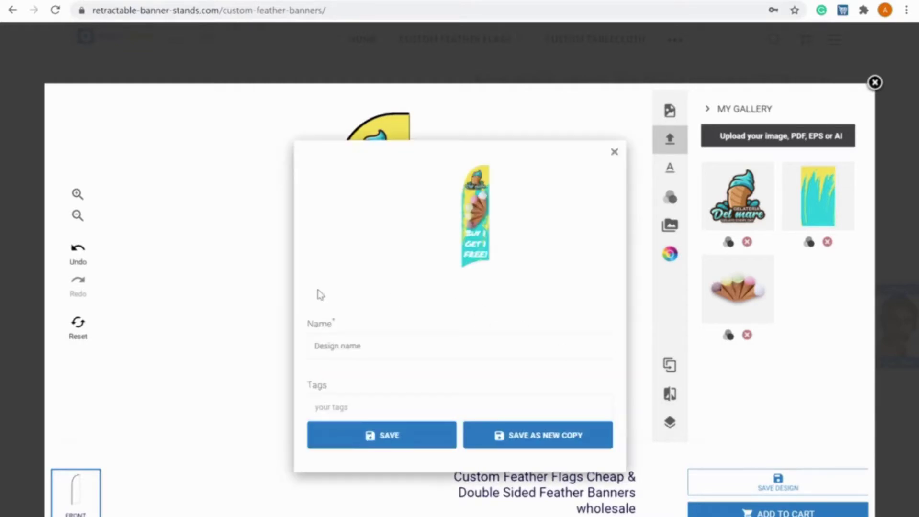
left_click(342, 346)
type("Demo Custom ization - Ice Cream")
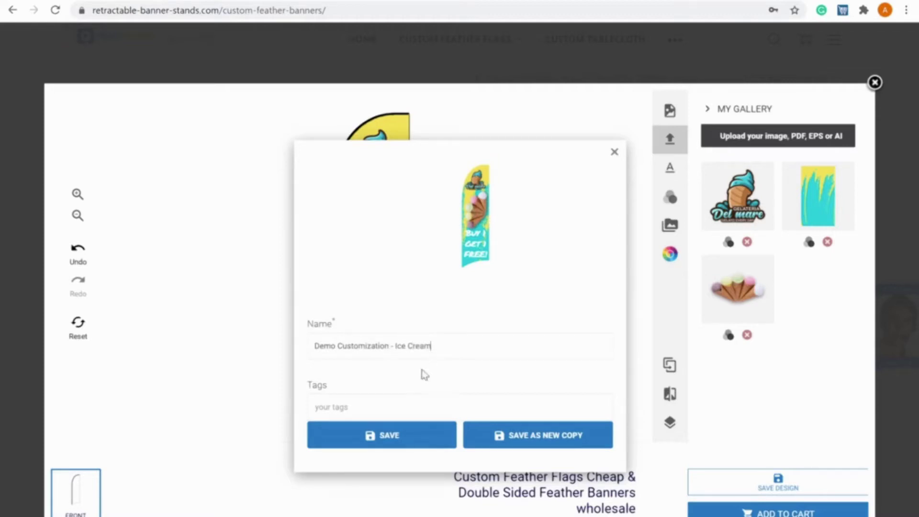
left_click(394, 401)
left_click(417, 449)
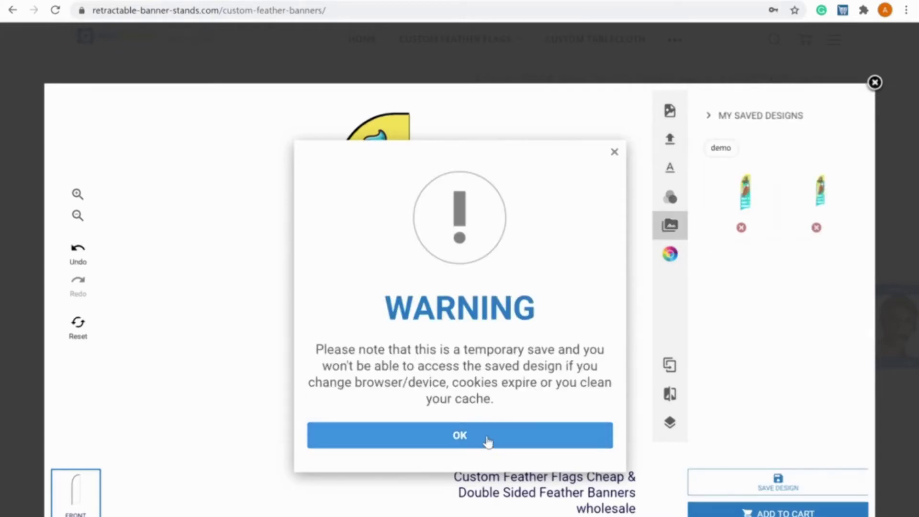
left_click(488, 437)
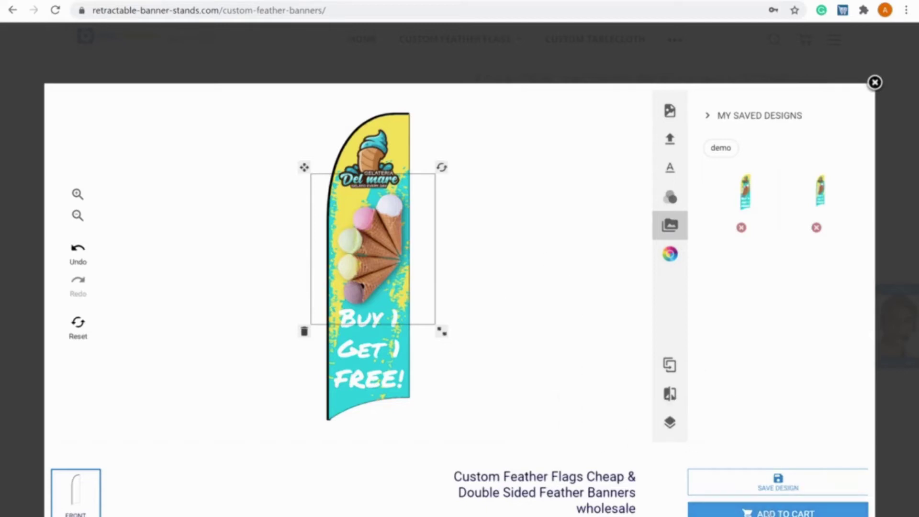
Add the customized feather flag to the shopping cart
left_click(787, 510)
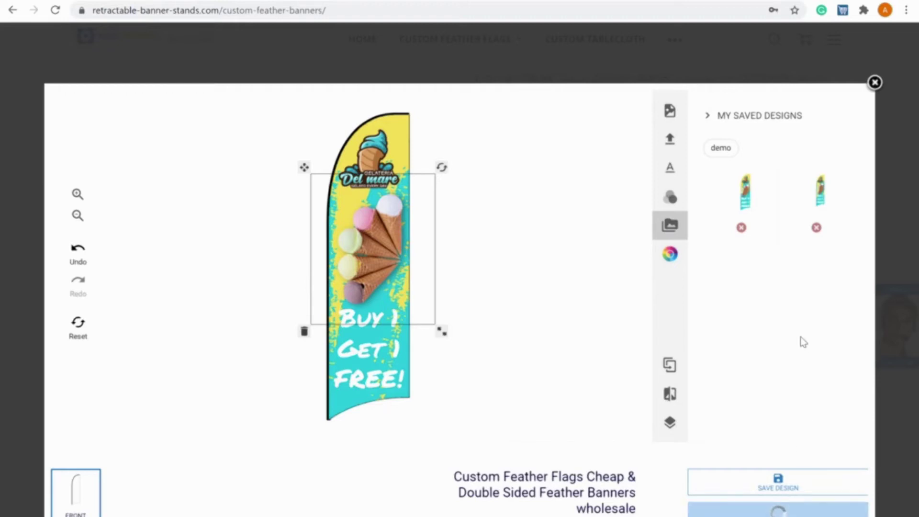